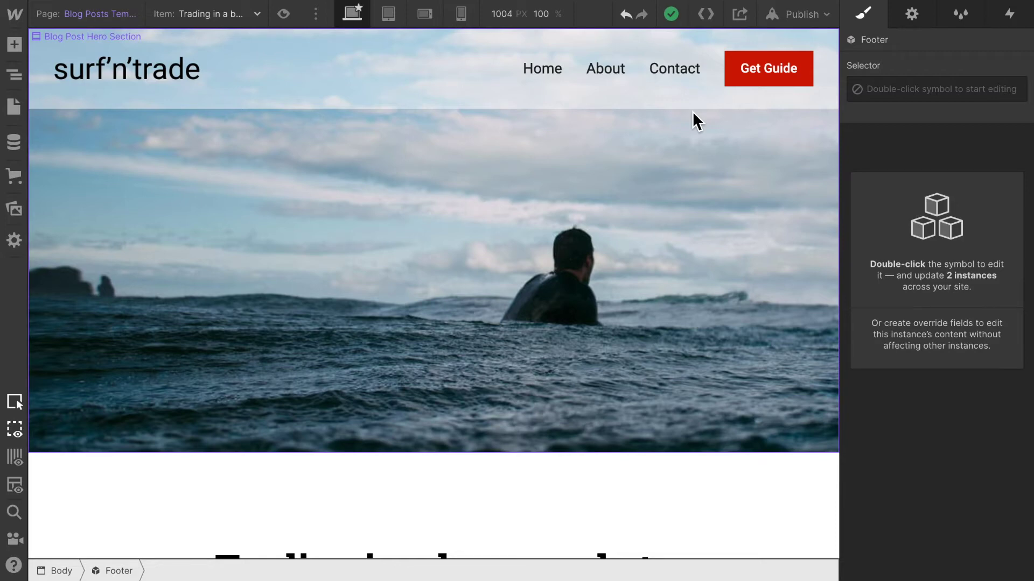
Step: Open the CMS collections, which hold only Blog Posts, and begin a new collection
{"action": "left_click", "coordinate": [14, 145]}
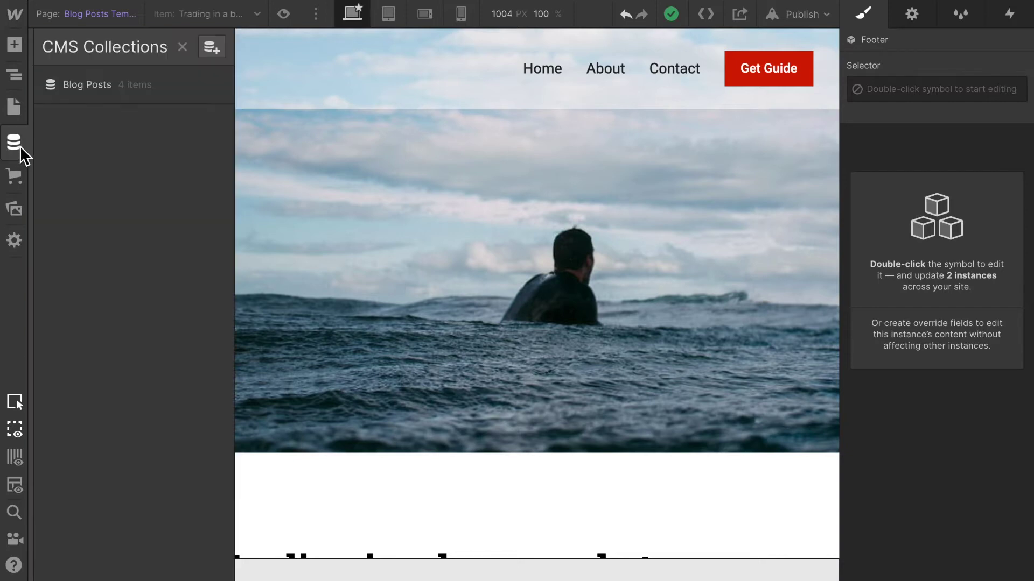
{"action": "left_click", "coordinate": [213, 47]}
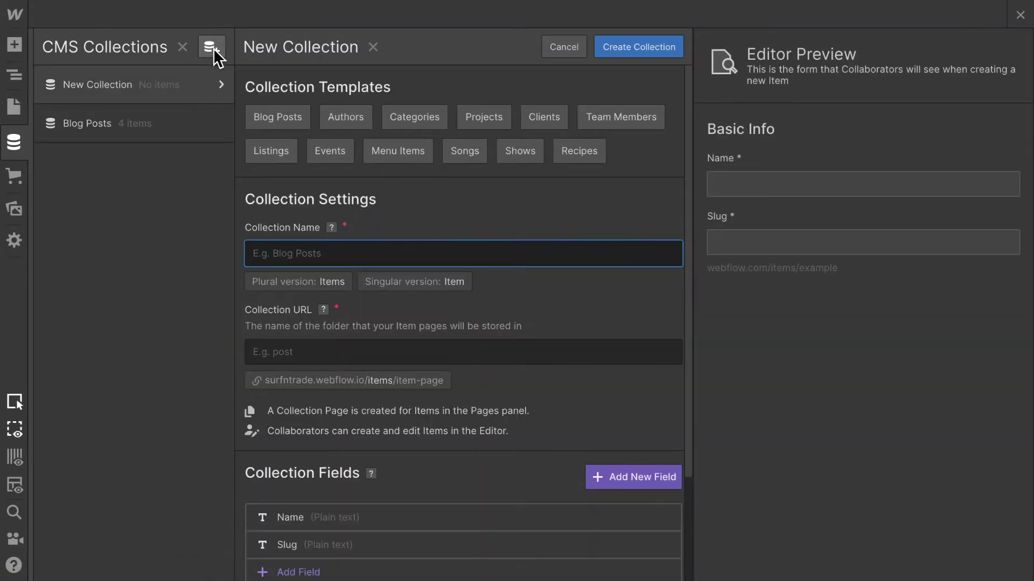
Step: Name the new collection Authors and add a required Profile Picture image field
{"action": "type", "text": "Authors"}
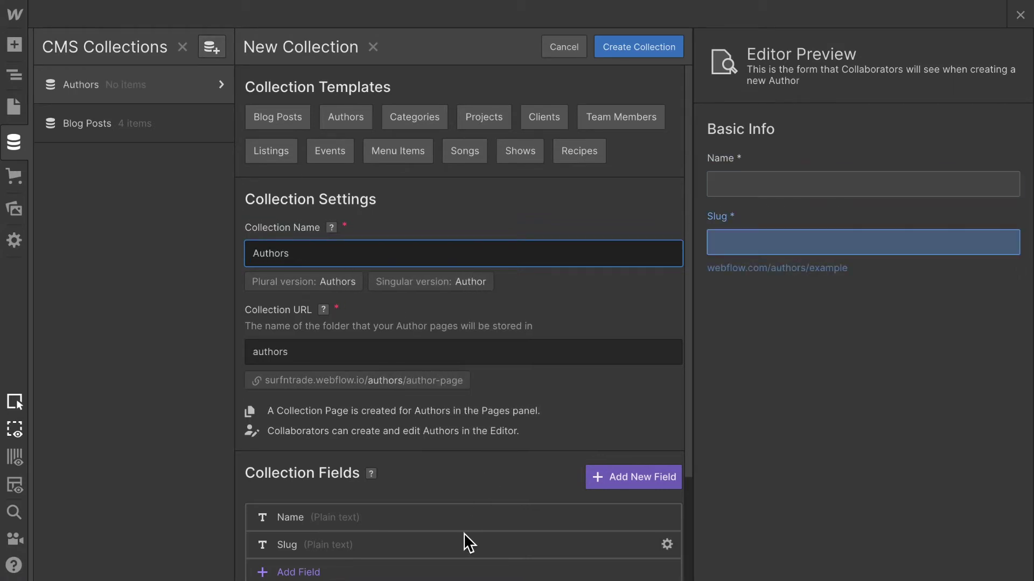
{"action": "scroll", "coordinate": [464, 533], "scroll_direction": "down", "scroll_amount": 3}
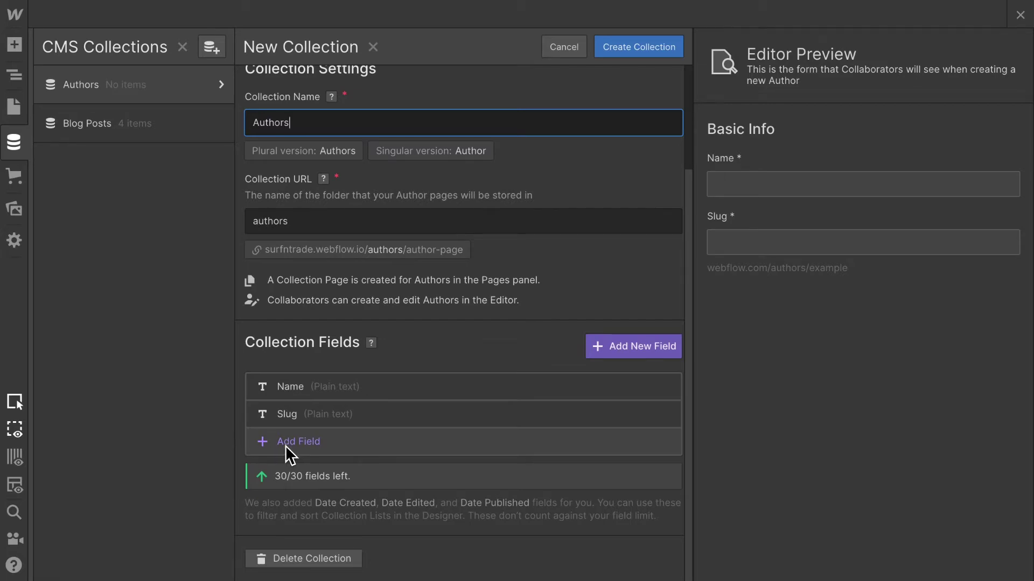
{"action": "left_click", "coordinate": [286, 445]}
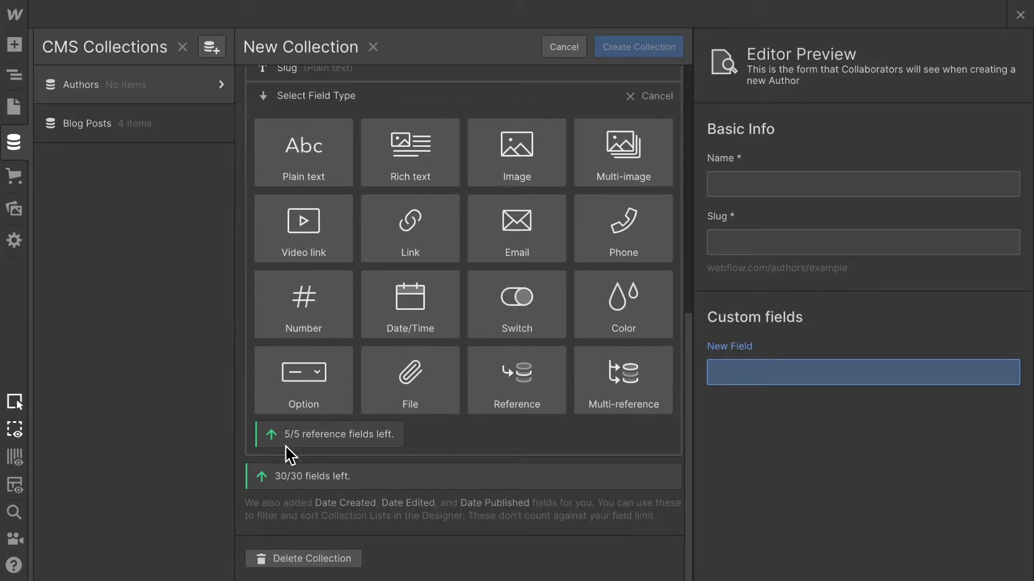
{"action": "left_click", "coordinate": [523, 162]}
{"action": "type", "text": "P"}
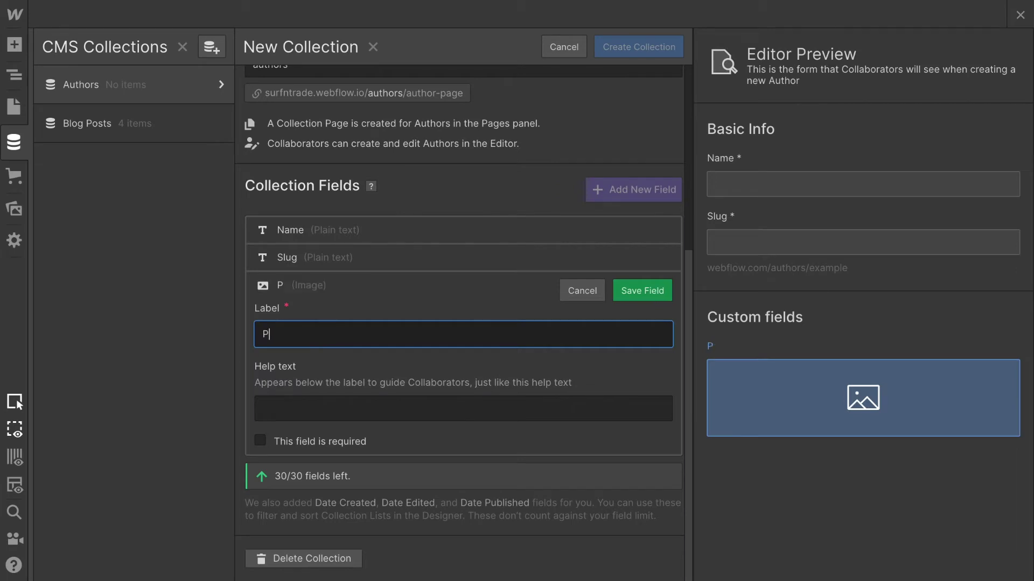
{"action": "type", "text": "rofile Pi"}
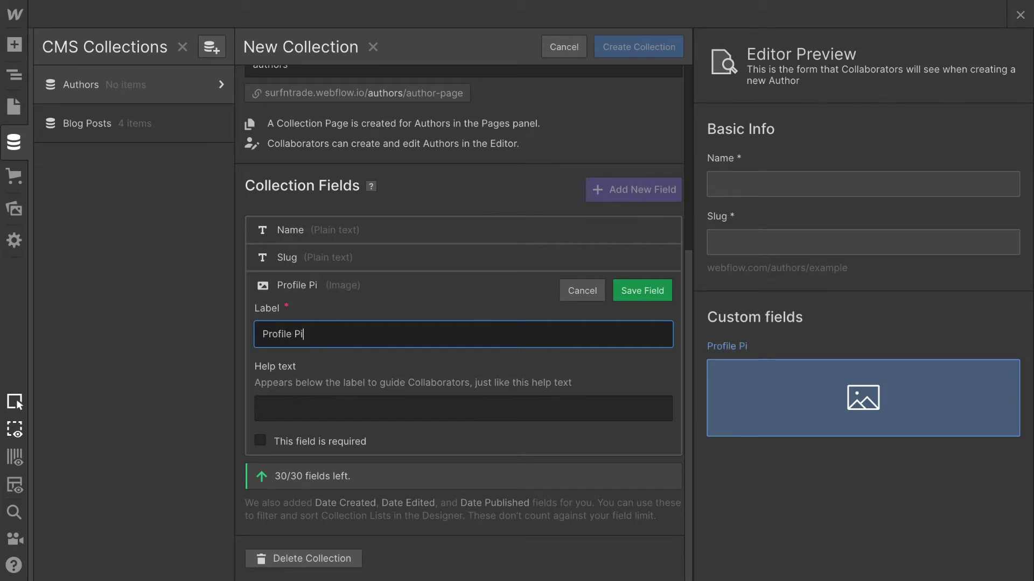
{"action": "type", "text": "cture"}
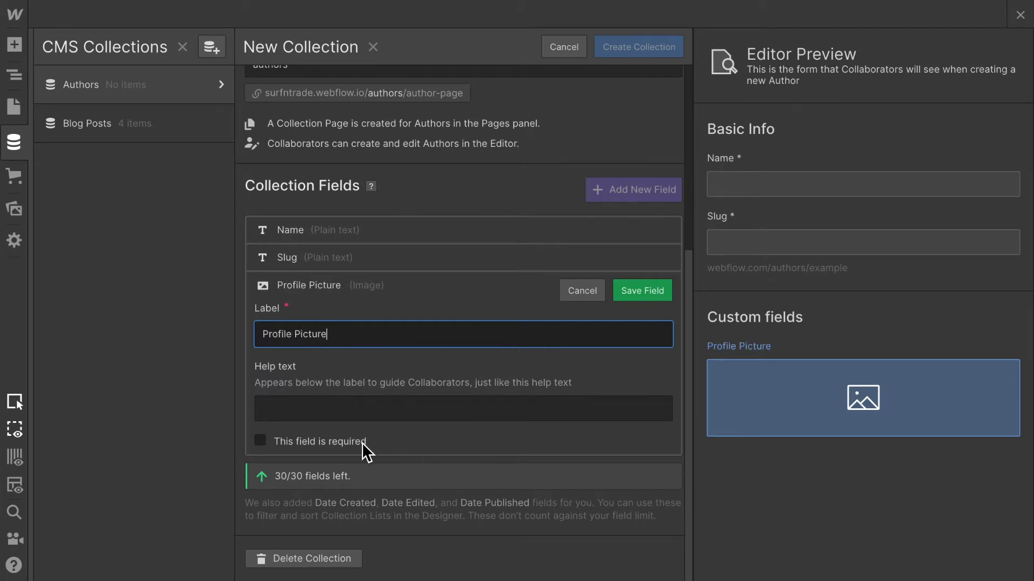
{"action": "left_click", "coordinate": [363, 445]}
Step: Save Profile Picture, then add a required Profile Text plain-text field with 300-character maximum
{"action": "left_click", "coordinate": [633, 296]}
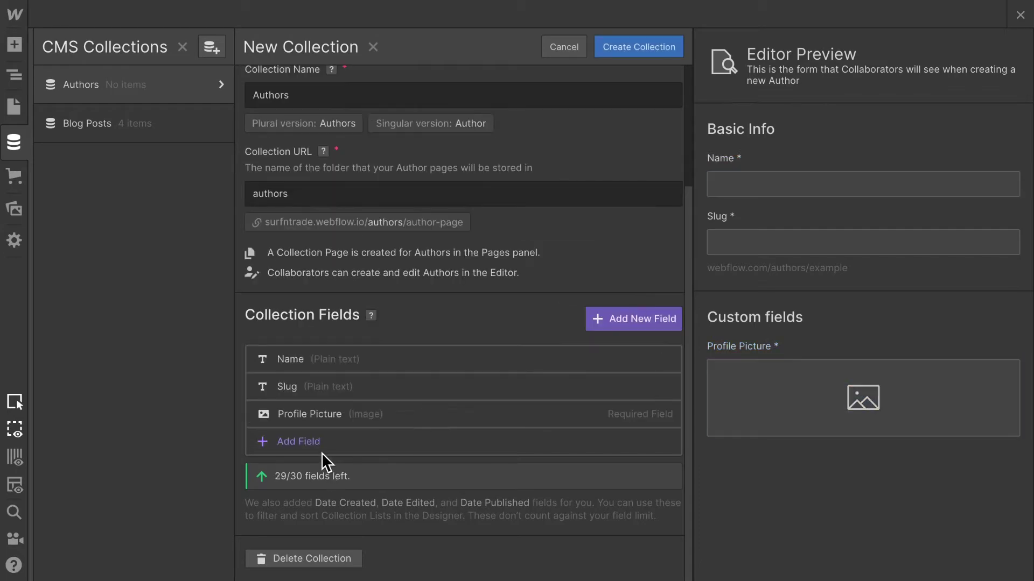
{"action": "left_click", "coordinate": [309, 447]}
{"action": "left_click", "coordinate": [298, 175]}
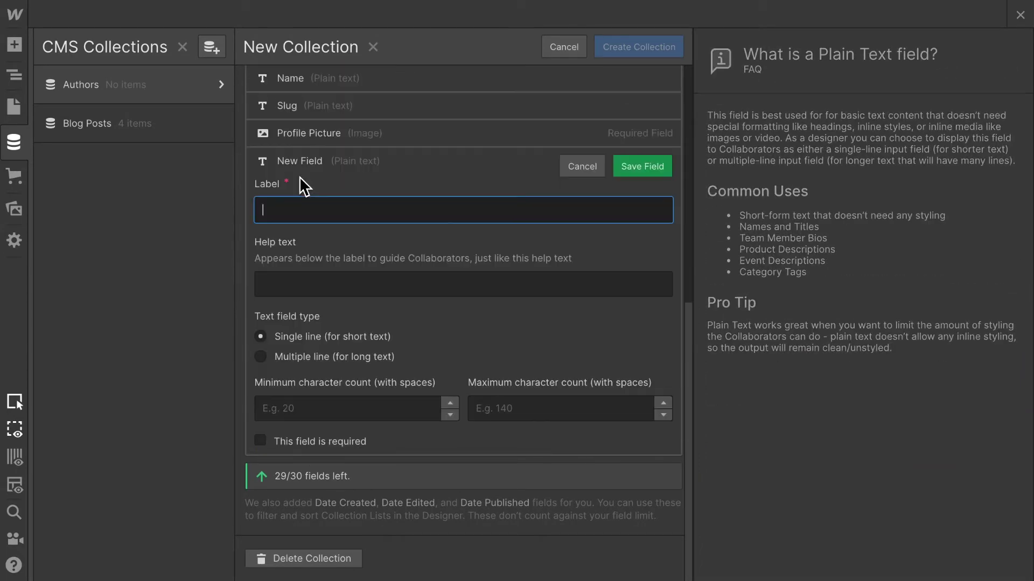
{"action": "type", "text": "Sho"}
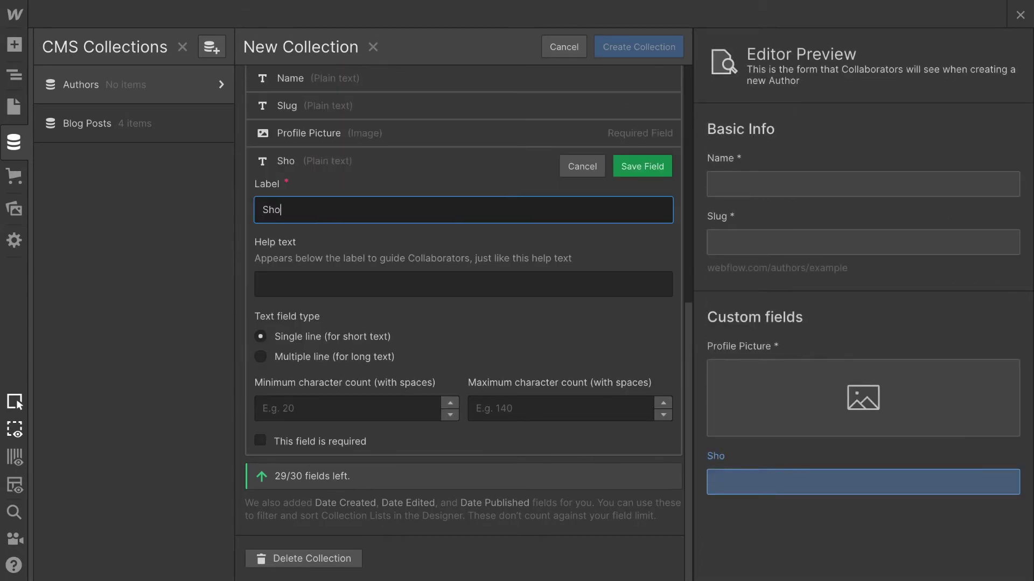
{"action": "key", "text": "BackSpace"}
{"action": "key", "text": "BackSpace"}
{"action": "key", "text": "BackSpace"}
{"action": "type", "text": "Profile Text"}
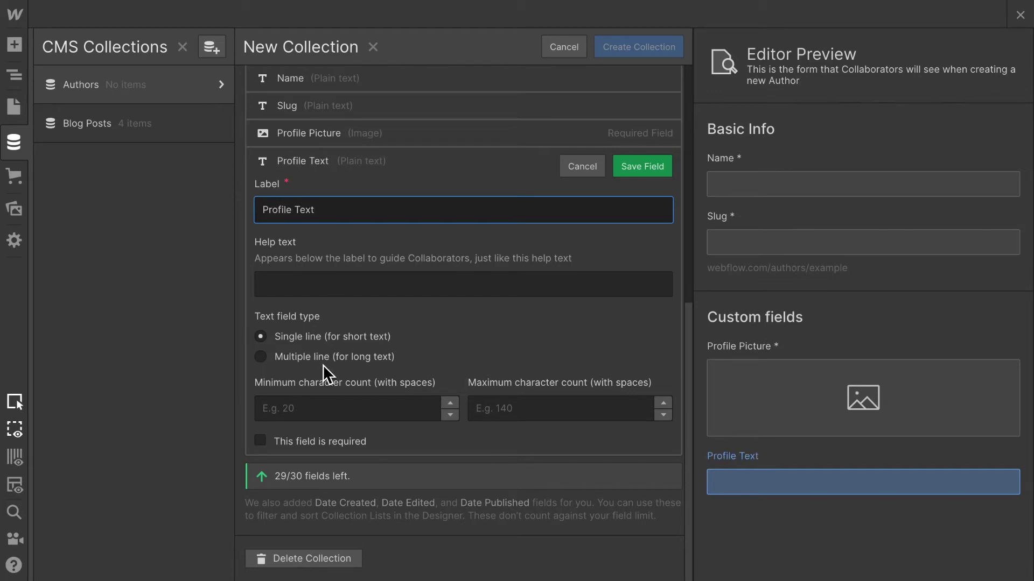
{"action": "left_click", "coordinate": [531, 413]}
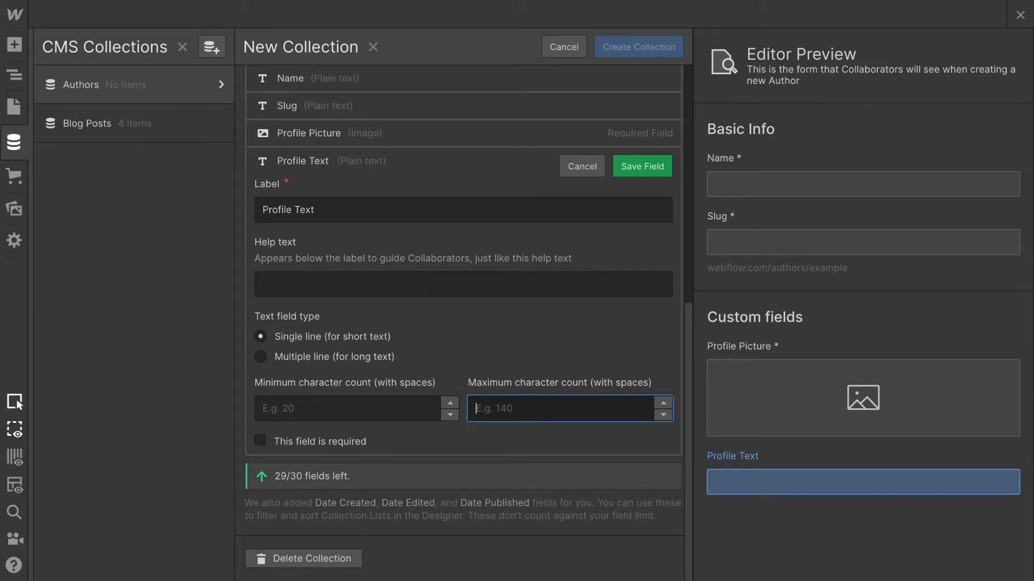
{"action": "type", "text": "300"}
{"action": "left_click", "coordinate": [319, 448]}
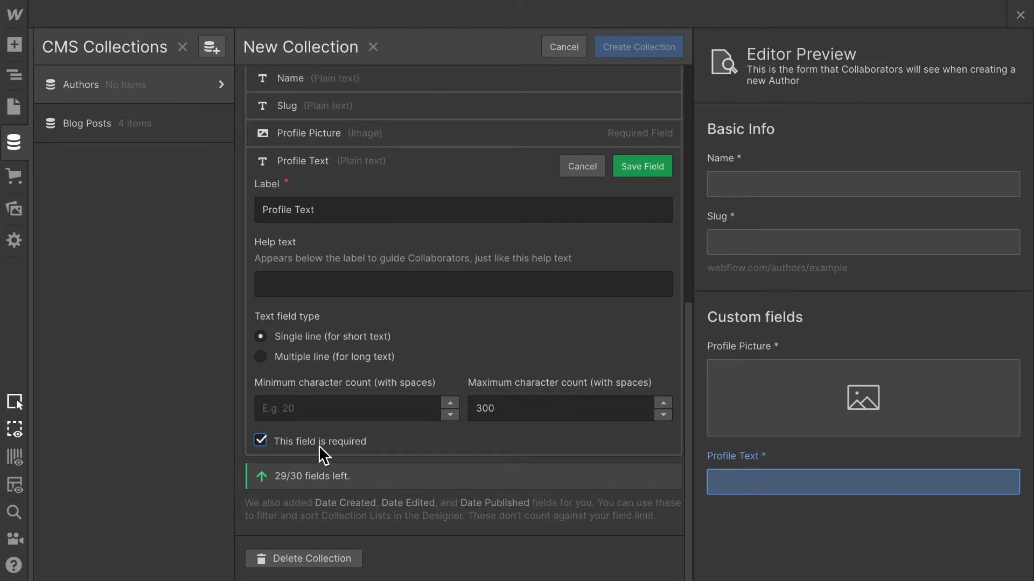
{"action": "left_click", "coordinate": [651, 167]}
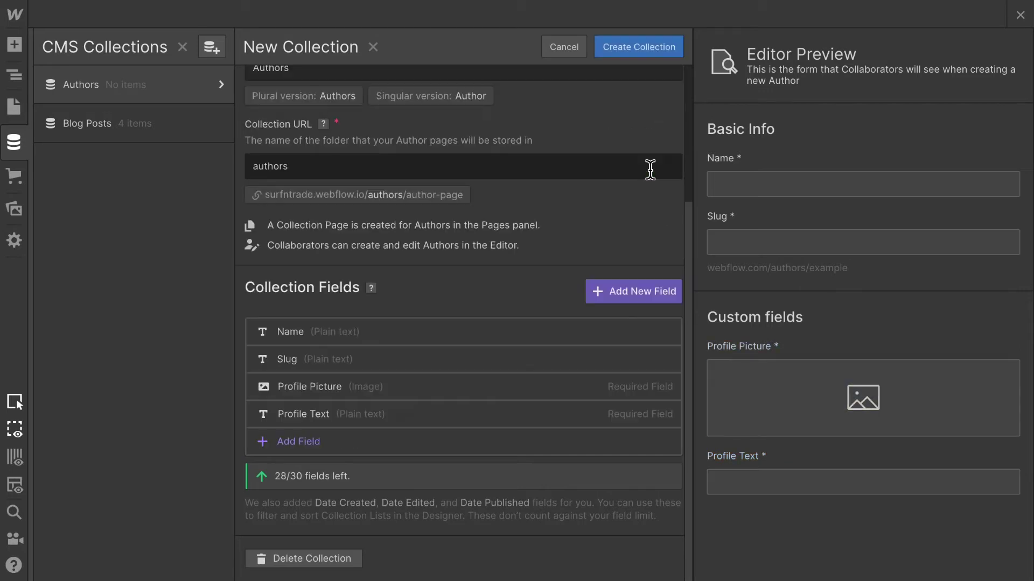
Step: Create the Authors collection, then open Blog Posts' collection settings from its gear icon
{"action": "left_click", "coordinate": [650, 49]}
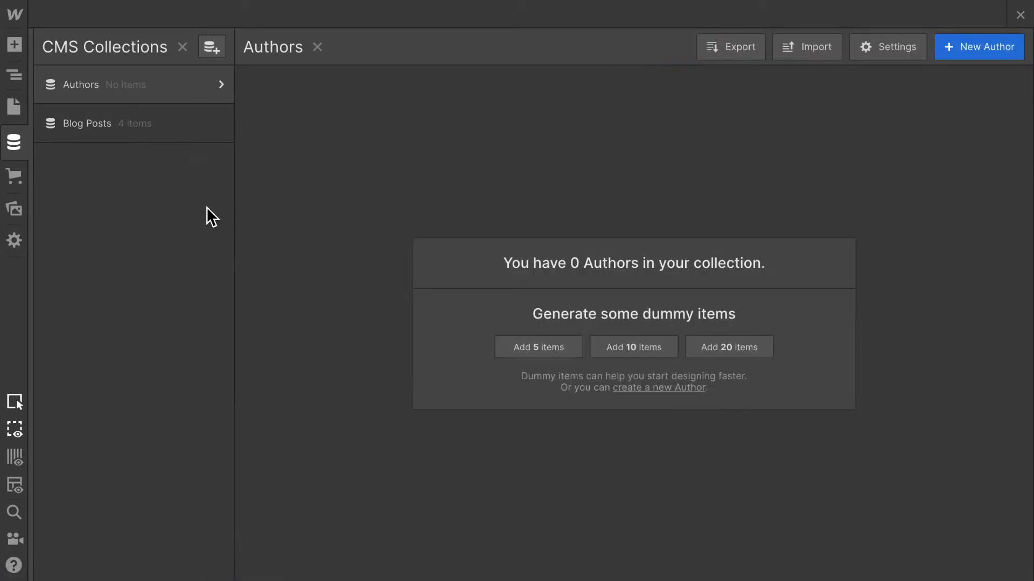
{"action": "left_click", "coordinate": [123, 135]}
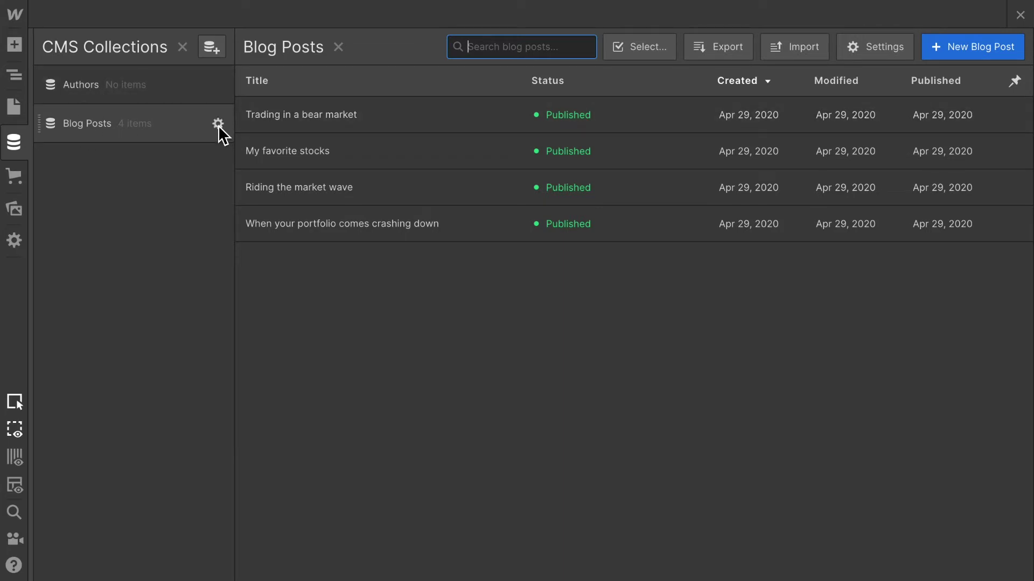
{"action": "left_click", "coordinate": [218, 125]}
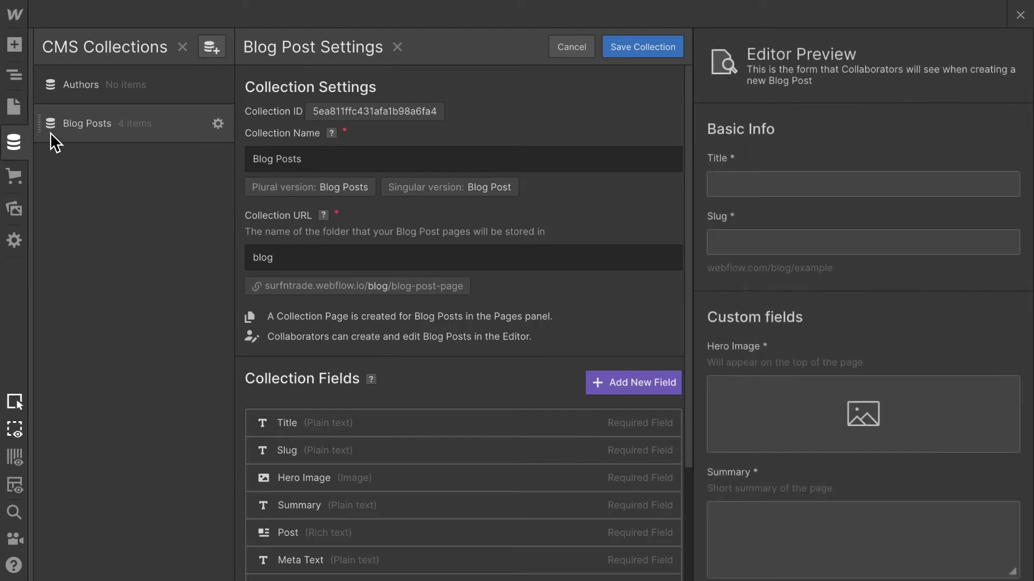
Step: Add a required reference field named Author pointing to Authors, and save Blog Posts
{"action": "scroll", "coordinate": [449, 462], "scroll_direction": "down", "scroll_amount": 3}
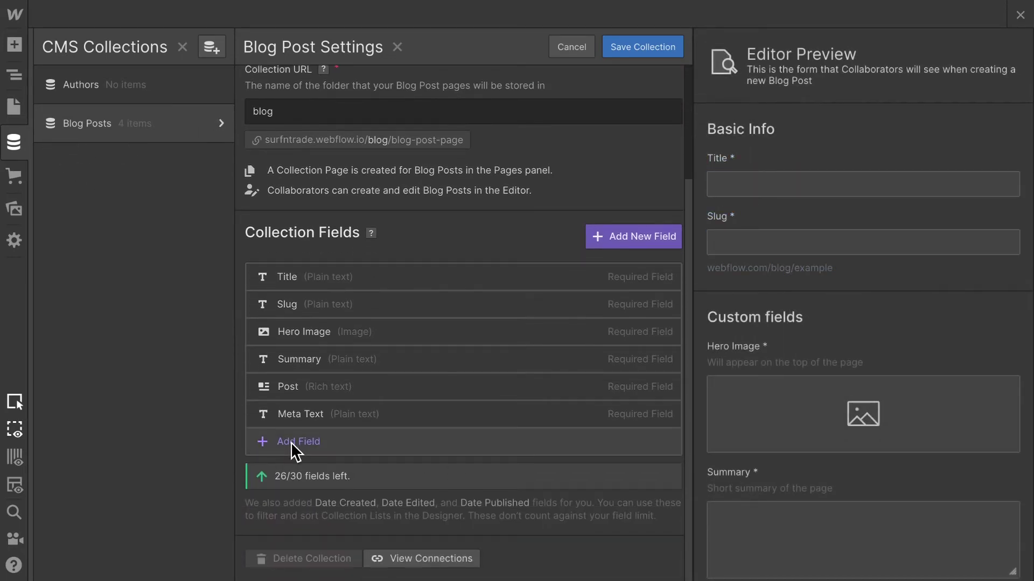
{"action": "left_click", "coordinate": [291, 442]}
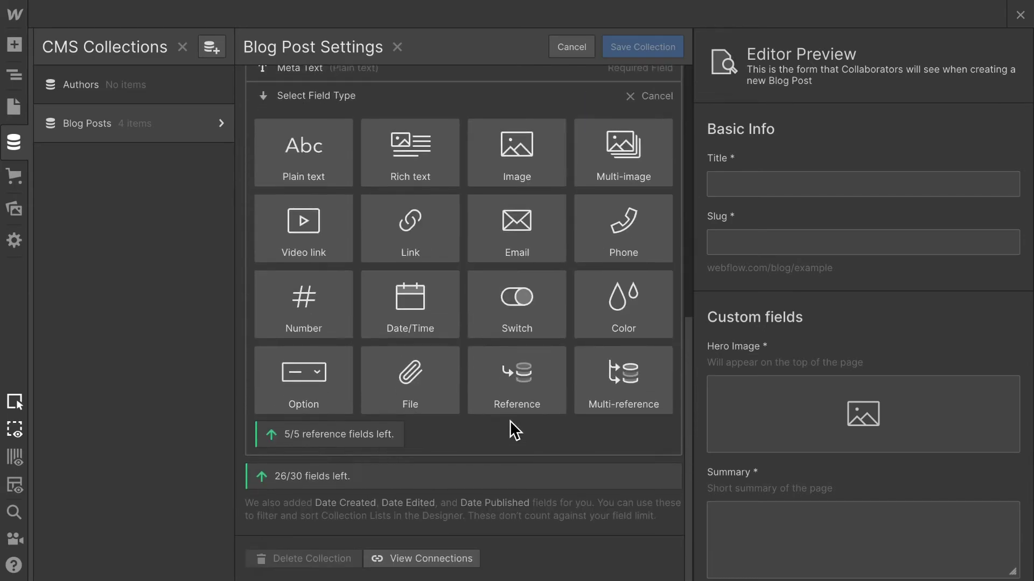
{"action": "mouse_move", "coordinate": [519, 366]}
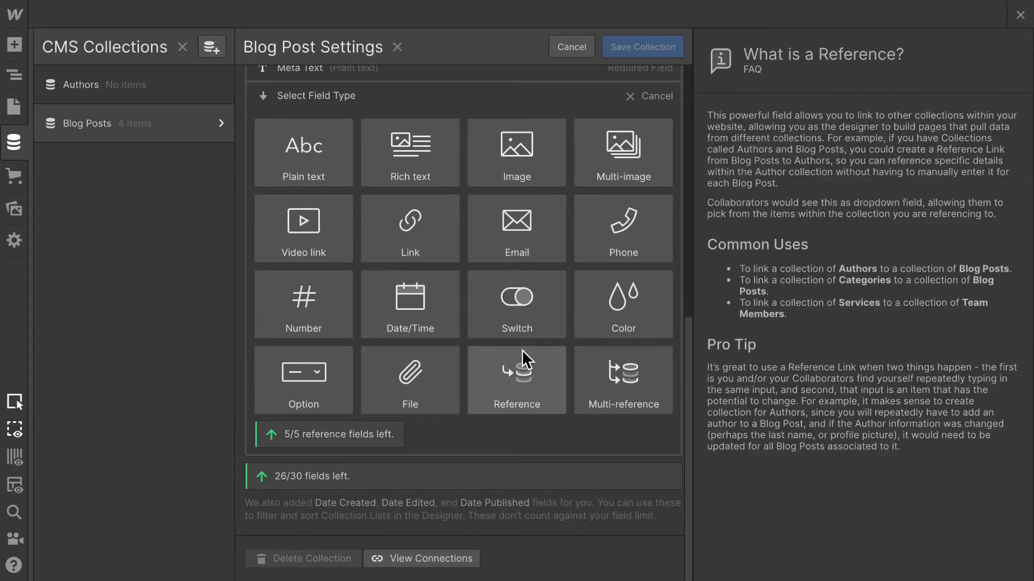
{"action": "left_click", "coordinate": [526, 386]}
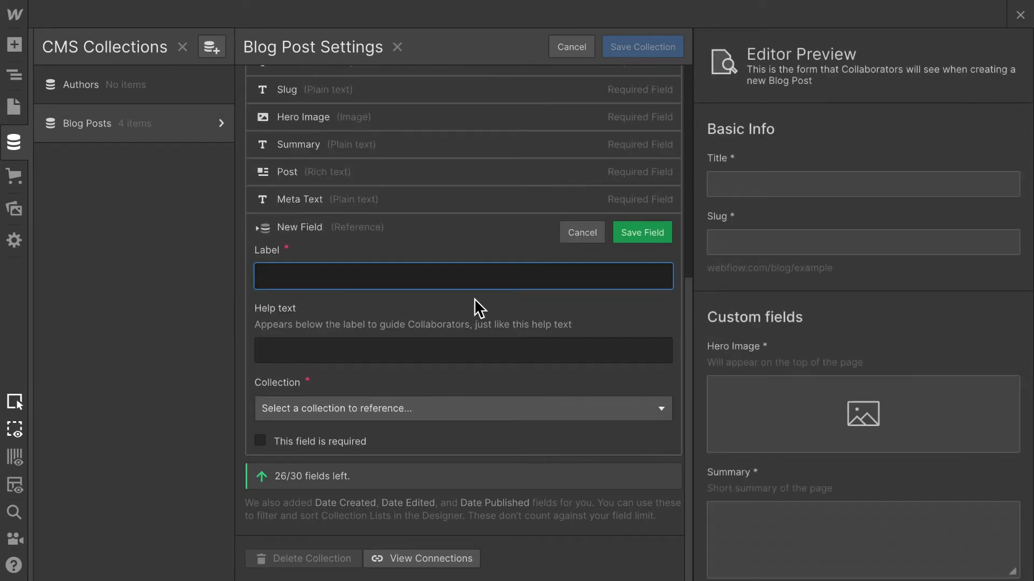
{"action": "type", "text": "Author"}
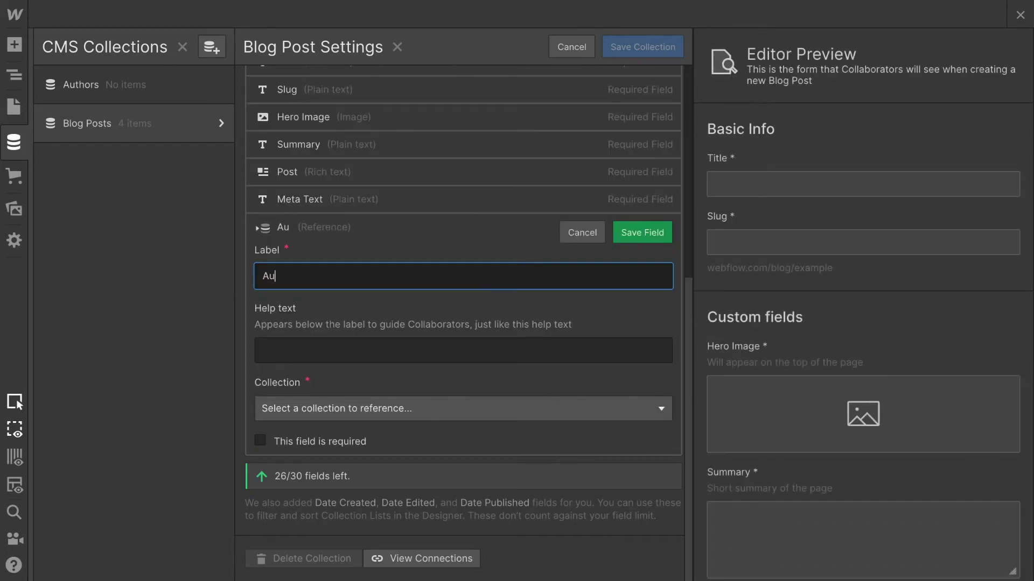
{"action": "left_click", "coordinate": [424, 411]}
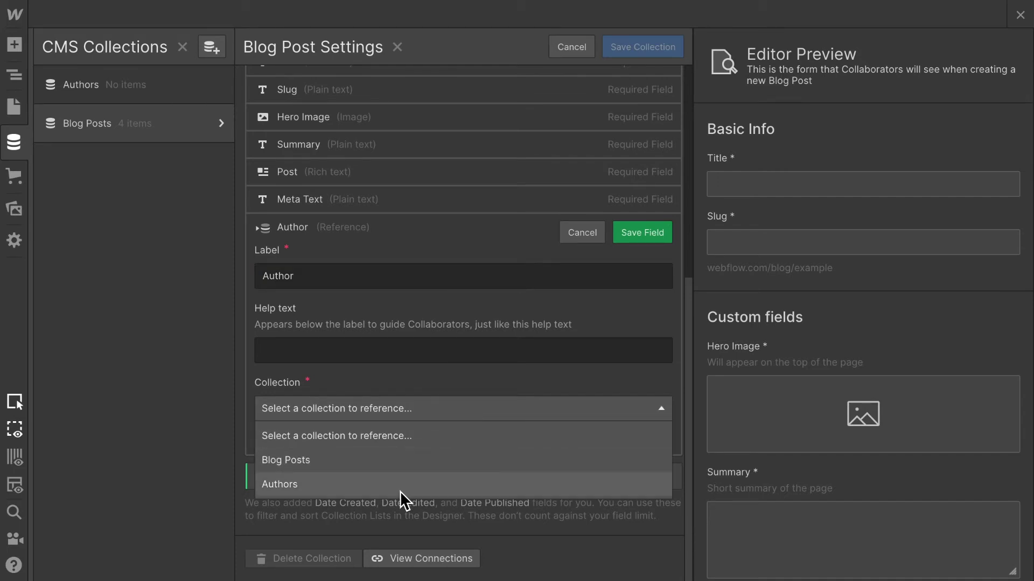
{"action": "left_click", "coordinate": [400, 490]}
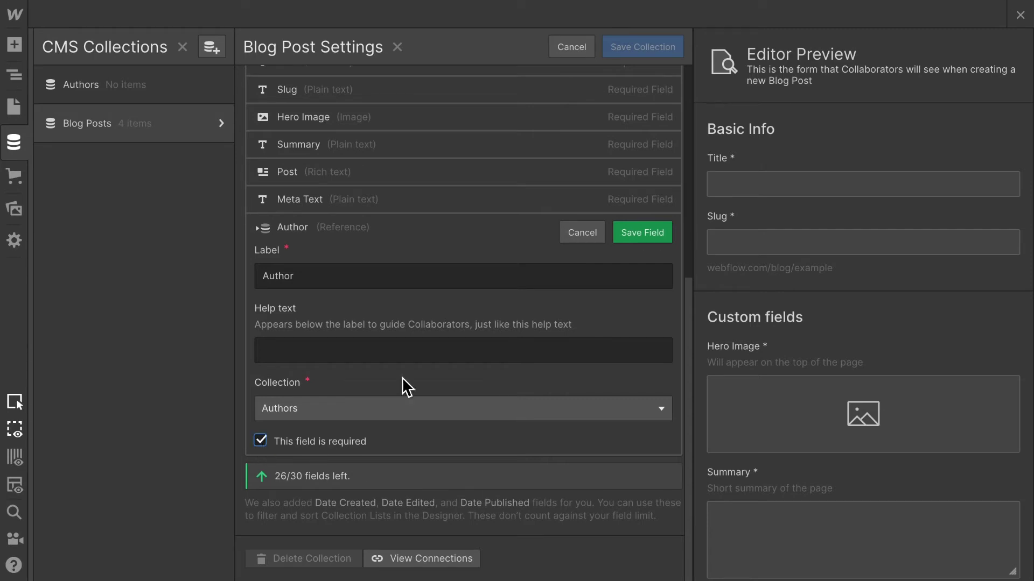
{"action": "left_click", "coordinate": [648, 241]}
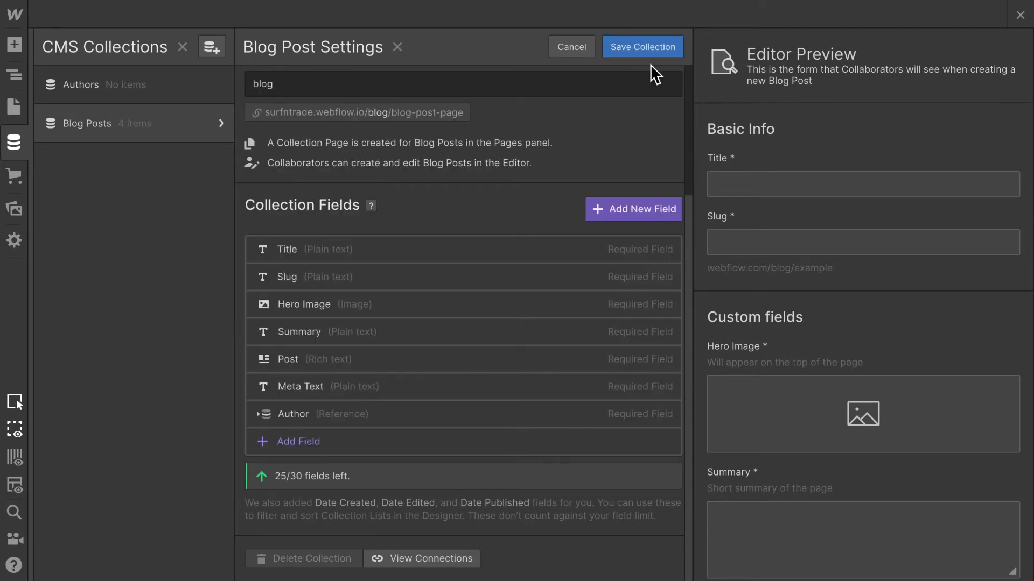
{"action": "left_click", "coordinate": [652, 47]}
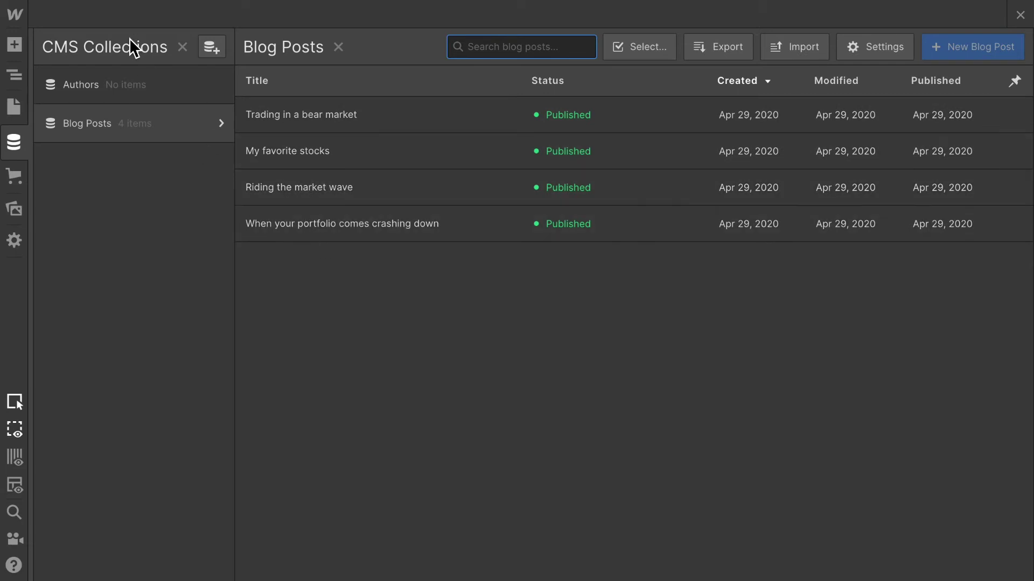
Step: Open the empty Authors collection and start a new author item
{"action": "left_click", "coordinate": [116, 90]}
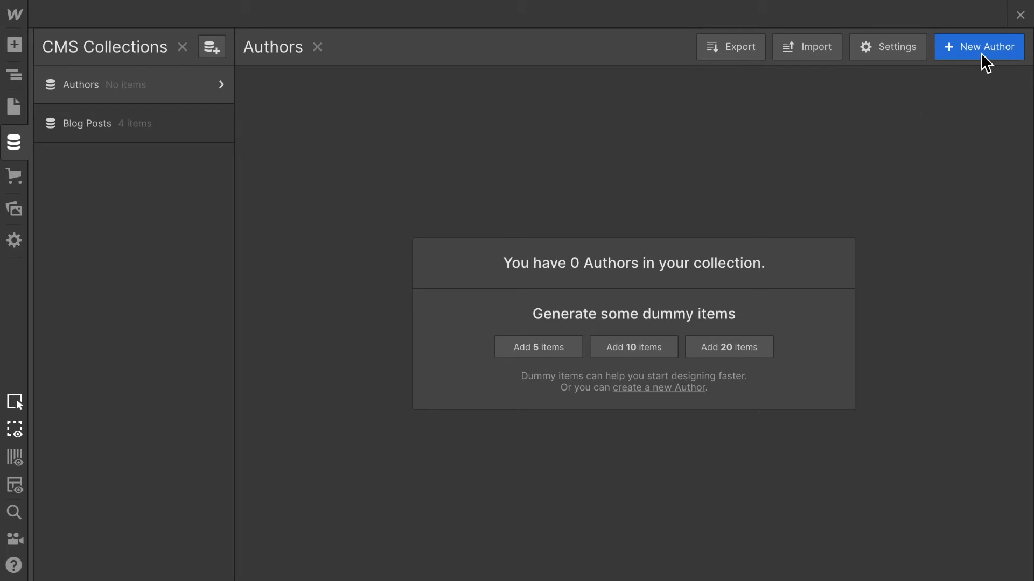
{"action": "left_click", "coordinate": [964, 54]}
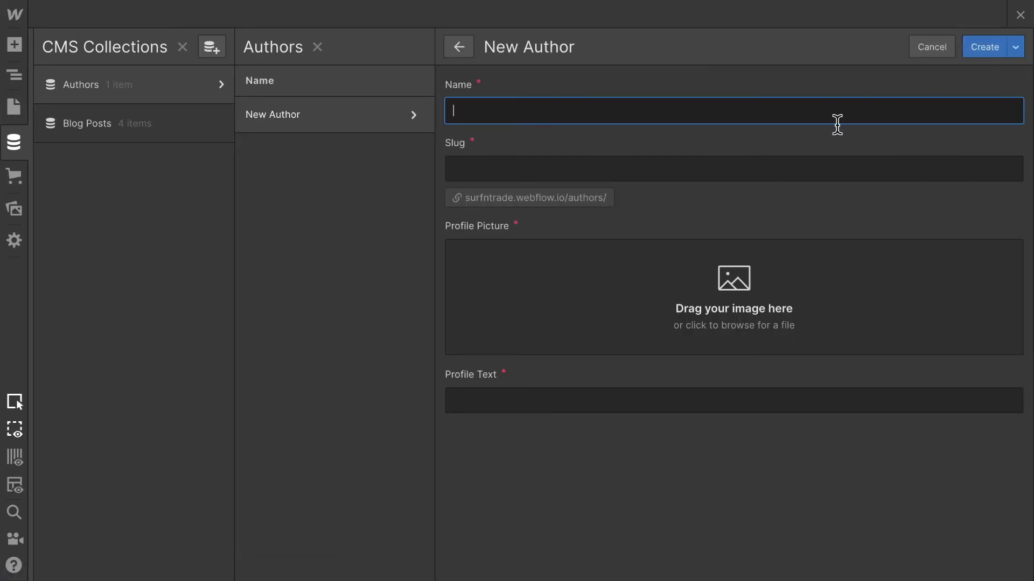
Step: Create author Dan with an uploaded profile picture and pasted profile text
{"action": "type", "text": "Dan"}
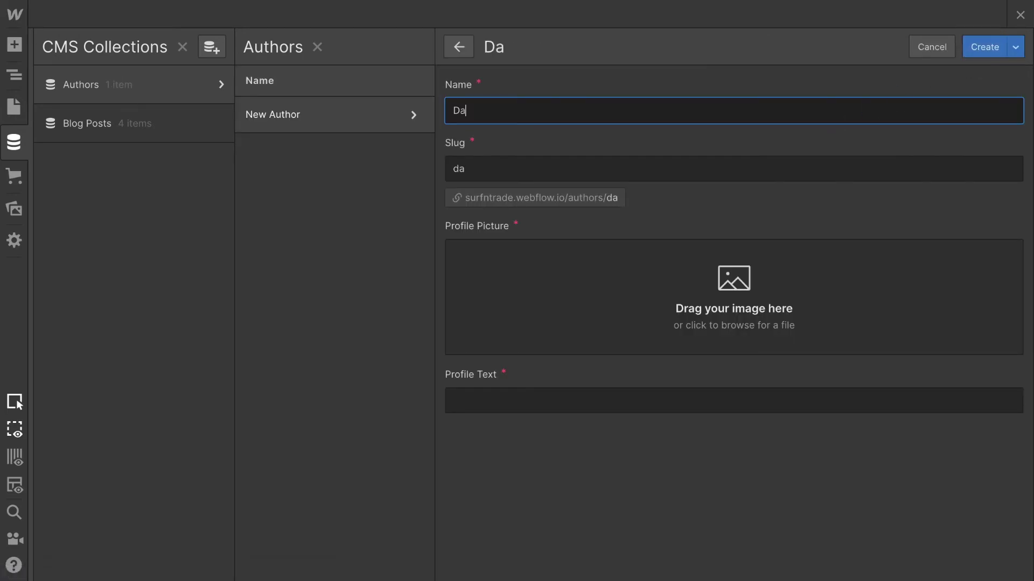
{"action": "left_click", "coordinate": [695, 317]}
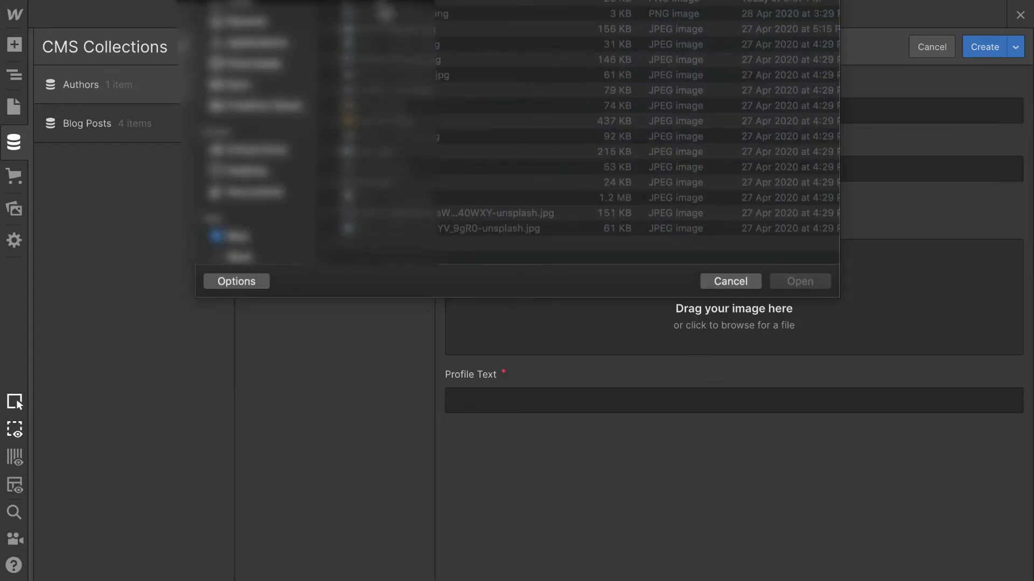
{"action": "left_click", "coordinate": [754, 5]}
{"action": "left_click", "coordinate": [800, 282]}
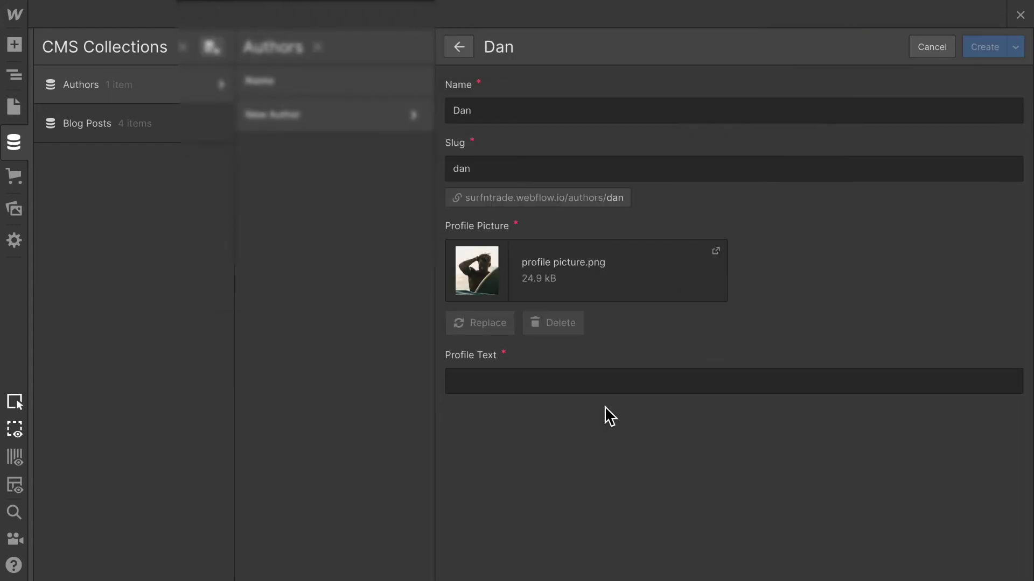
{"action": "left_click", "coordinate": [598, 383]}
{"action": "type", "text": "I love to surf and trade. Have been travelling for the last 3 years, surfing almost every day."}
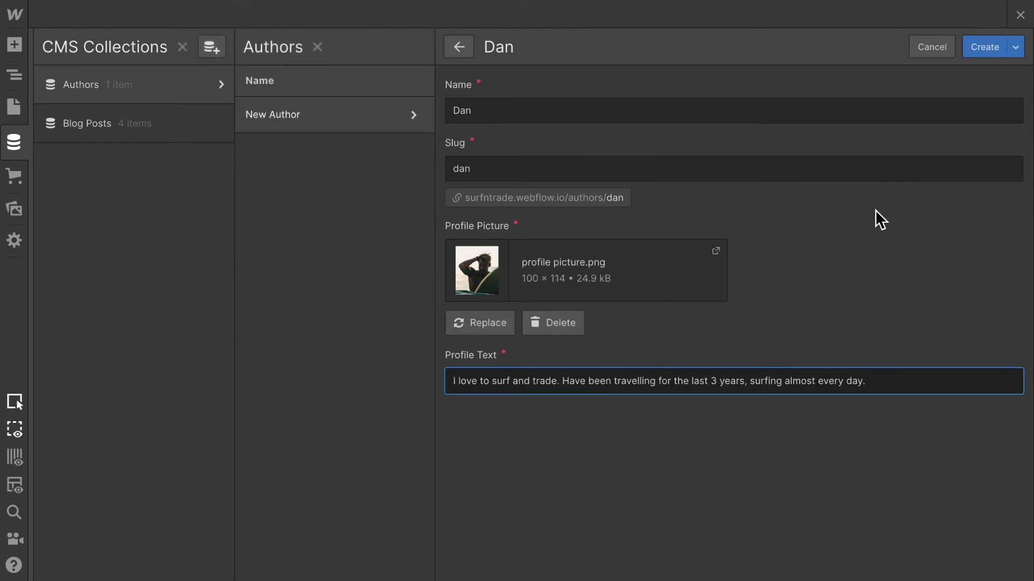
{"action": "left_click", "coordinate": [986, 50]}
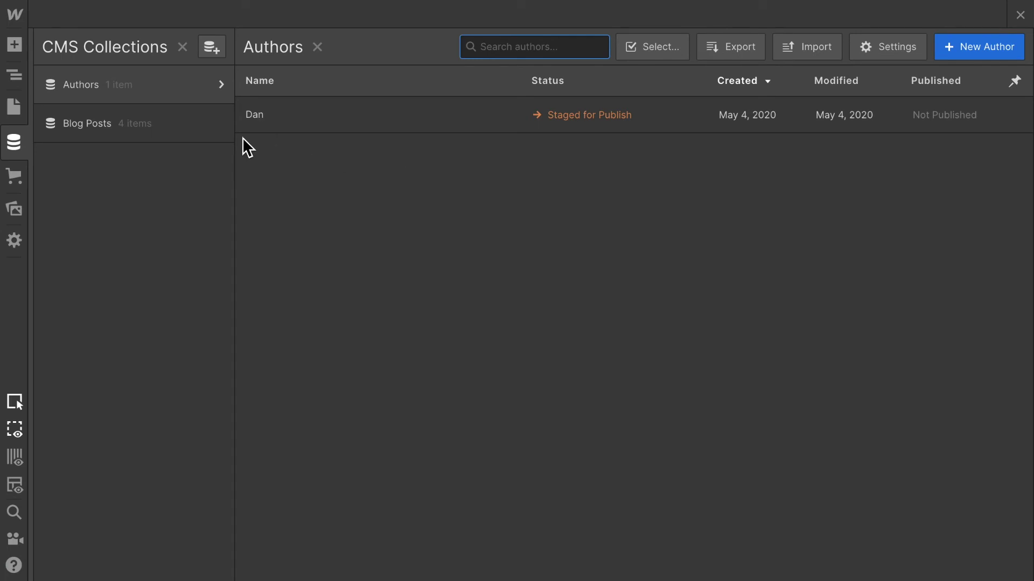
Step: In Blog Posts, choose Dan in the Author dropdown of 'Trading in a bear market'
{"action": "left_click", "coordinate": [130, 135]}
{"action": "left_click", "coordinate": [368, 131]}
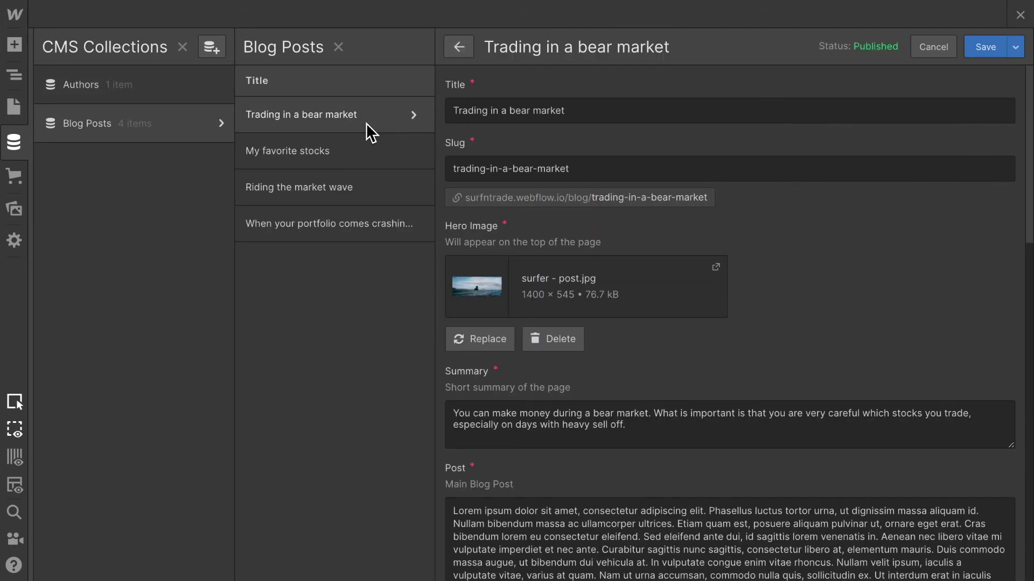
{"action": "scroll", "coordinate": [742, 315], "scroll_direction": "down", "scroll_amount": 15}
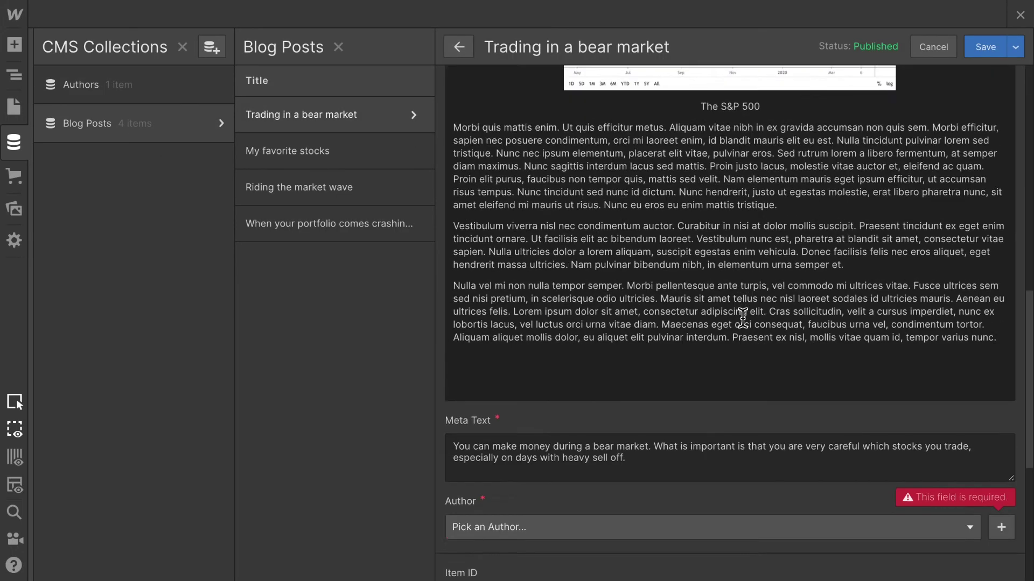
{"action": "left_click", "coordinate": [658, 315]}
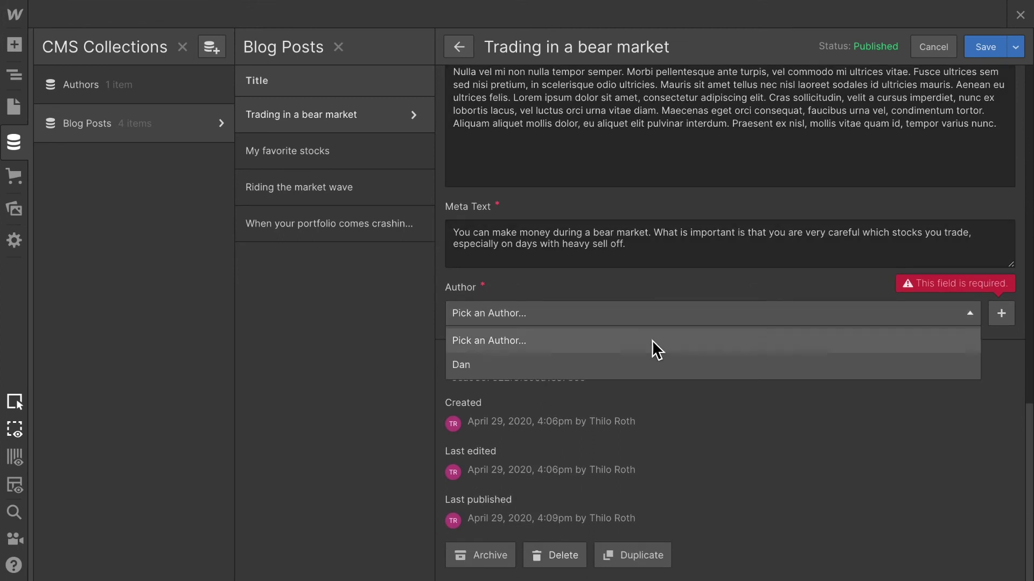
{"action": "left_click", "coordinate": [626, 372]}
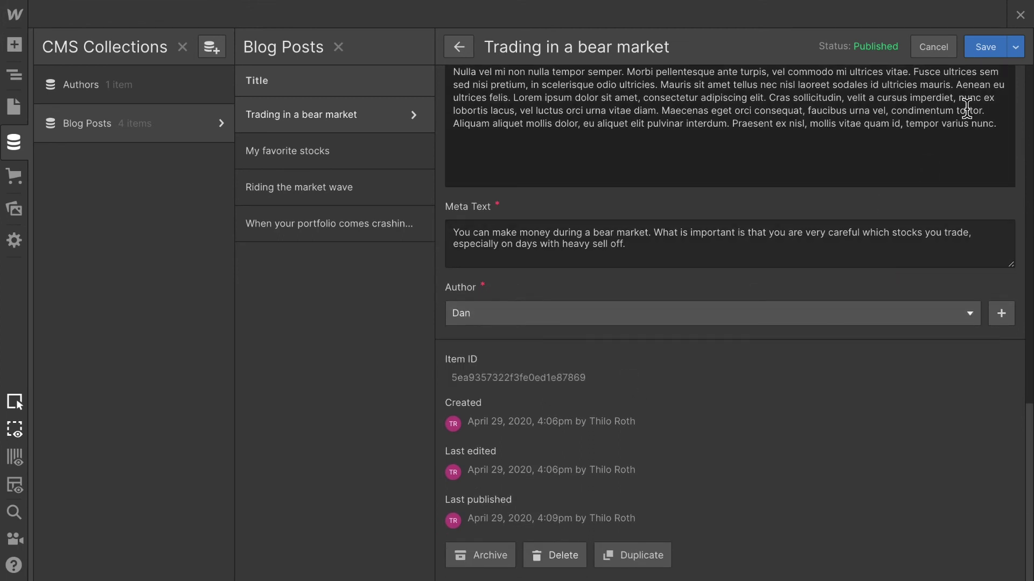
{"action": "left_click", "coordinate": [336, 155]}
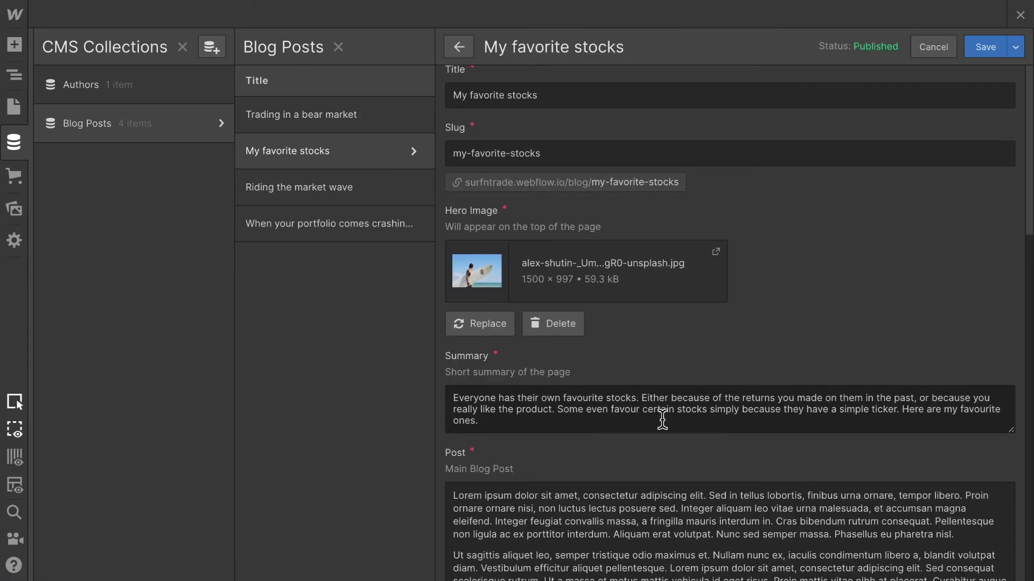
Step: Pick Dan as Author for My favorite stocks, Riding the market wave, When your portfolio comes crashing down
{"action": "scroll", "coordinate": [662, 420], "scroll_direction": "down", "scroll_amount": 15}
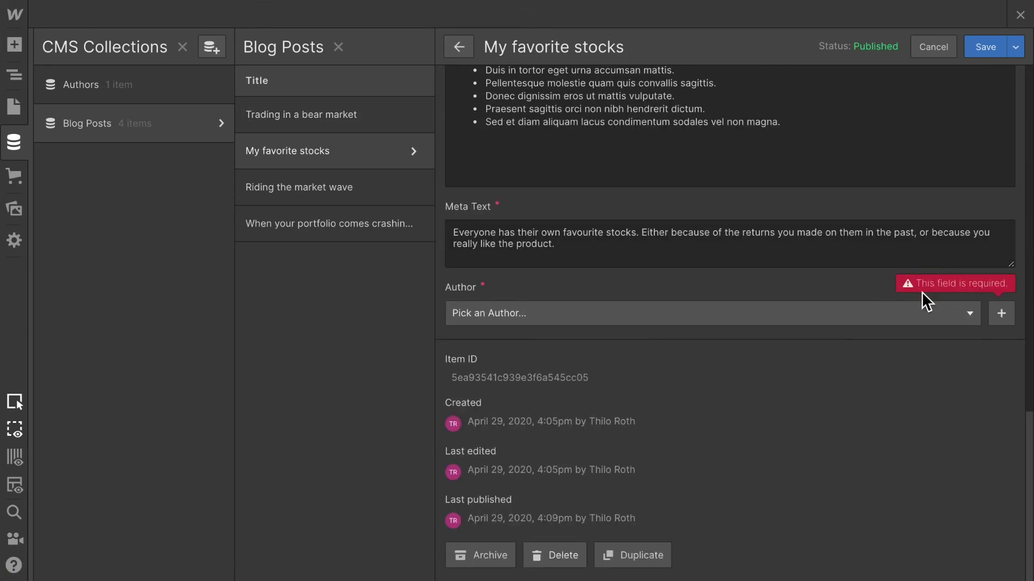
{"action": "left_click", "coordinate": [862, 318]}
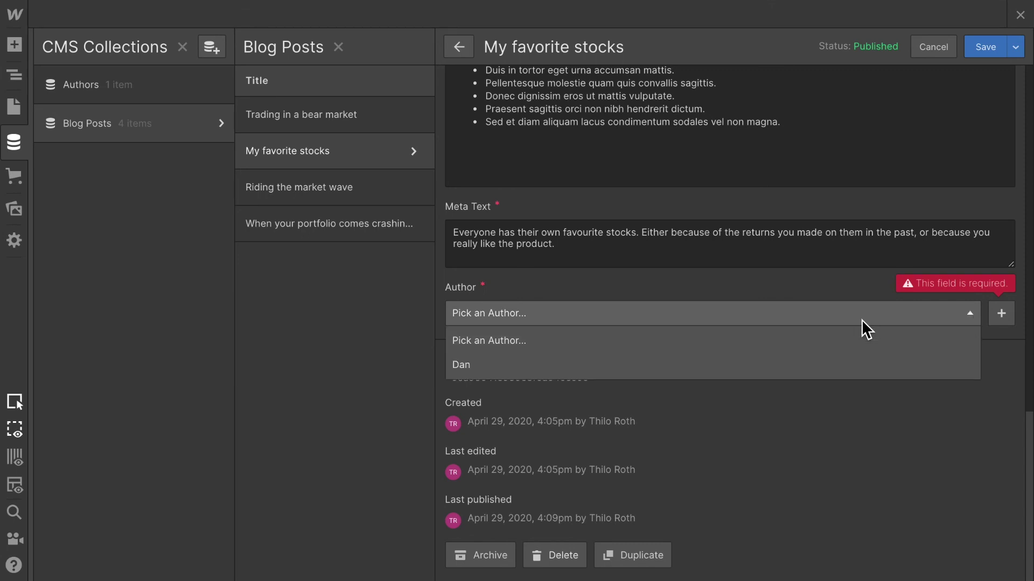
{"action": "left_click", "coordinate": [839, 363]}
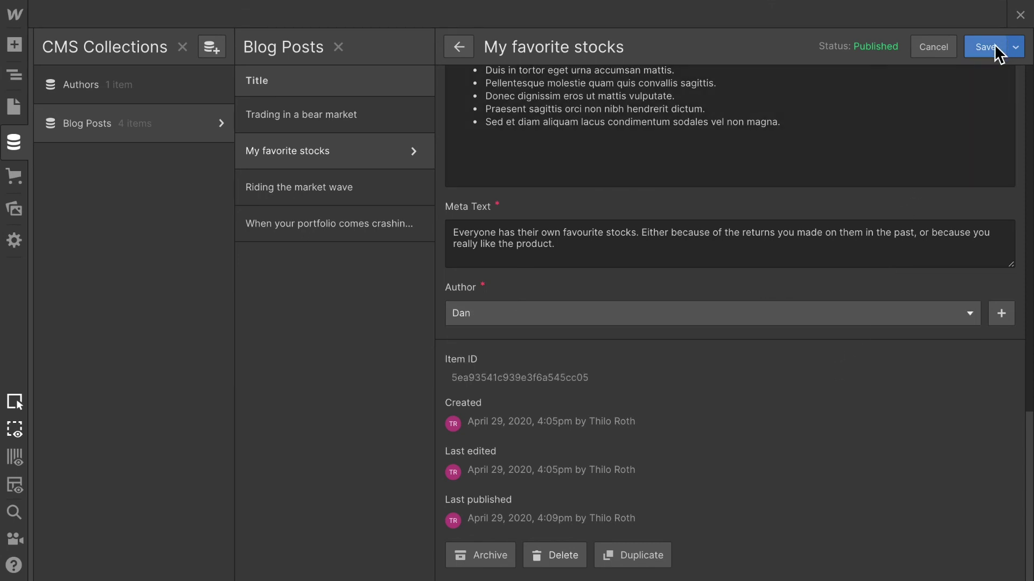
{"action": "left_click", "coordinate": [306, 194]}
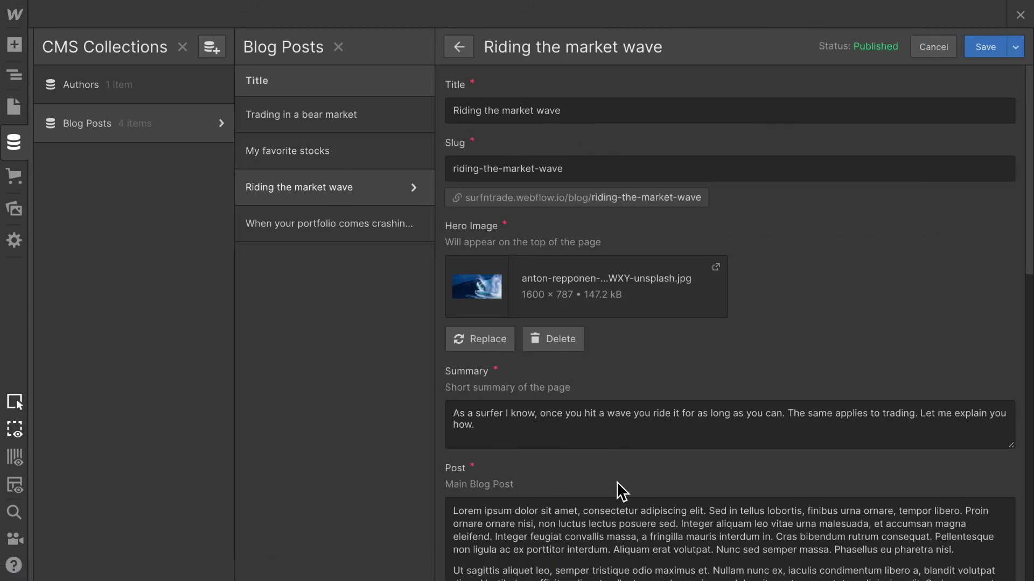
{"action": "scroll", "coordinate": [616, 482], "scroll_direction": "down", "scroll_amount": 10}
{"action": "left_click", "coordinate": [647, 311]}
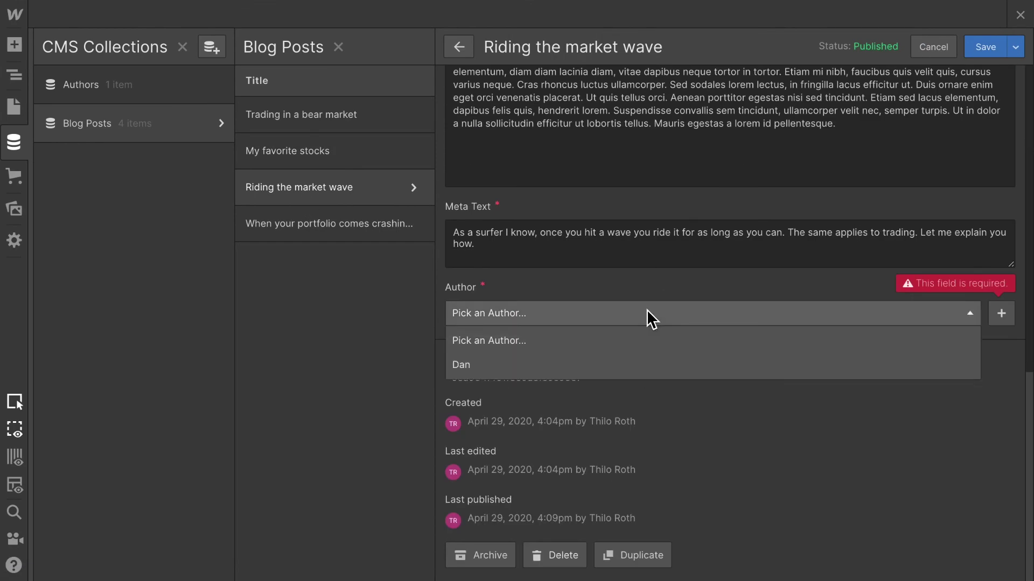
{"action": "left_click", "coordinate": [623, 373]}
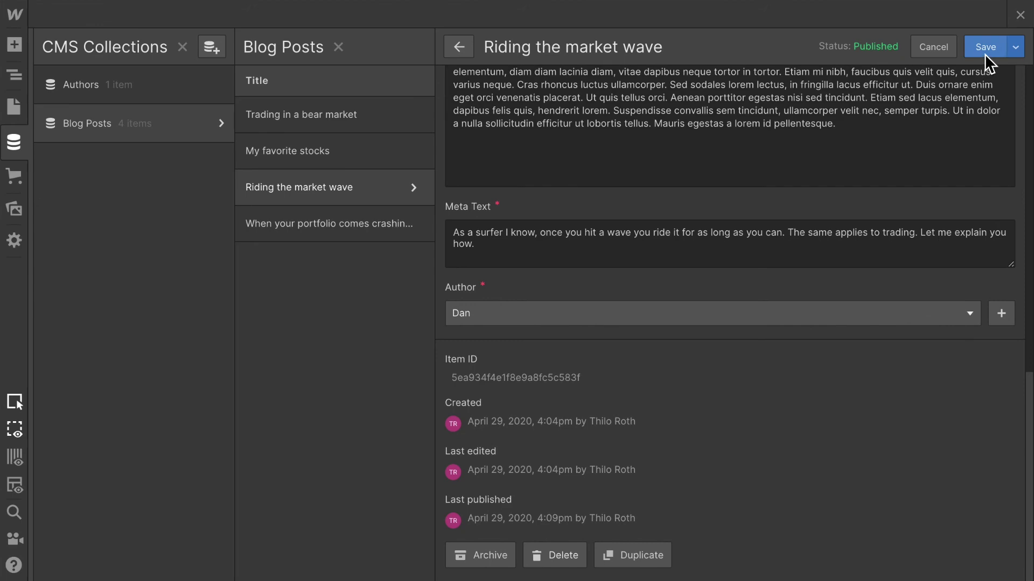
{"action": "left_click", "coordinate": [321, 223]}
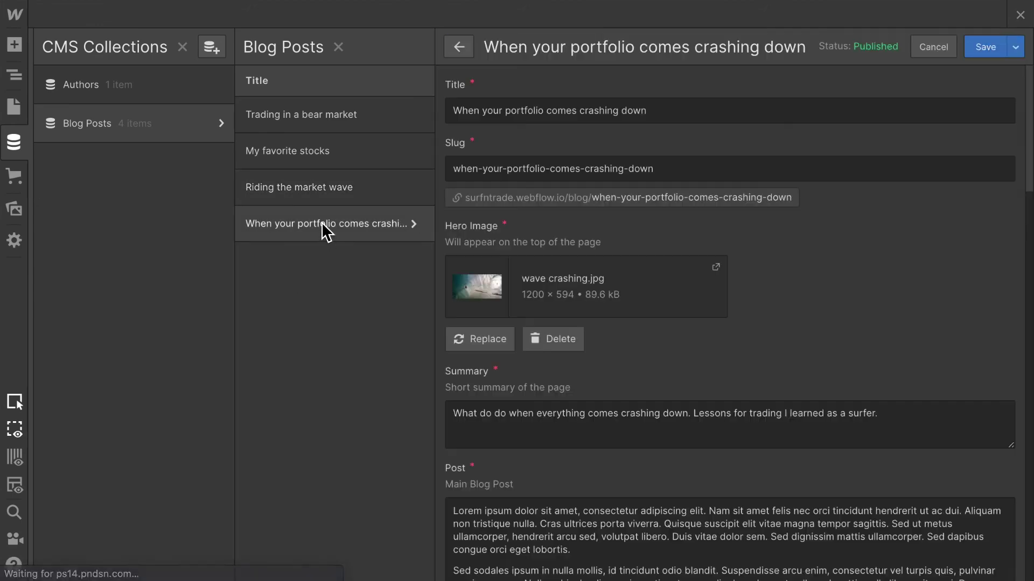
{"action": "scroll", "coordinate": [625, 493], "scroll_direction": "down", "scroll_amount": 10}
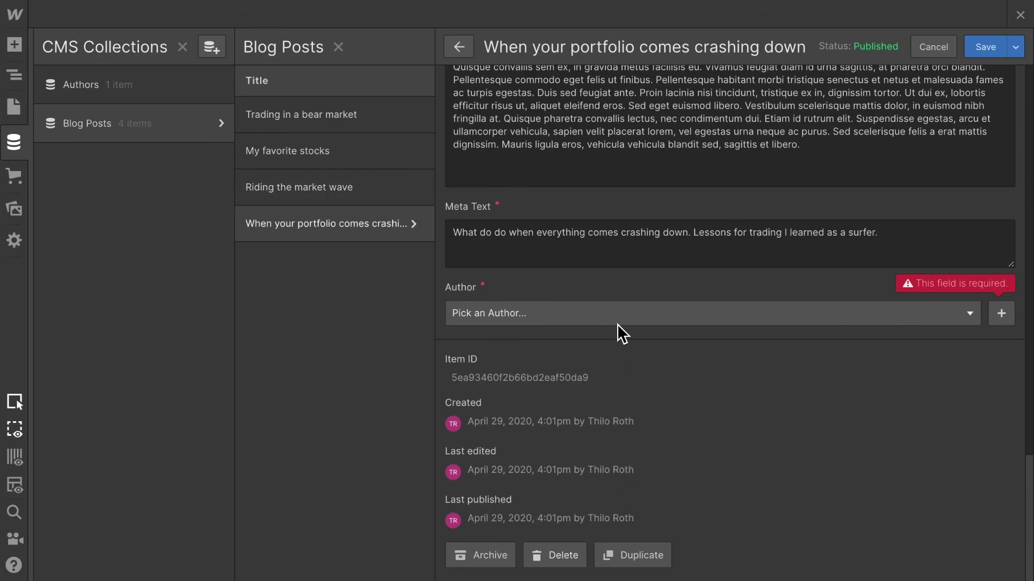
{"action": "left_click", "coordinate": [617, 318]}
{"action": "left_click", "coordinate": [611, 369]}
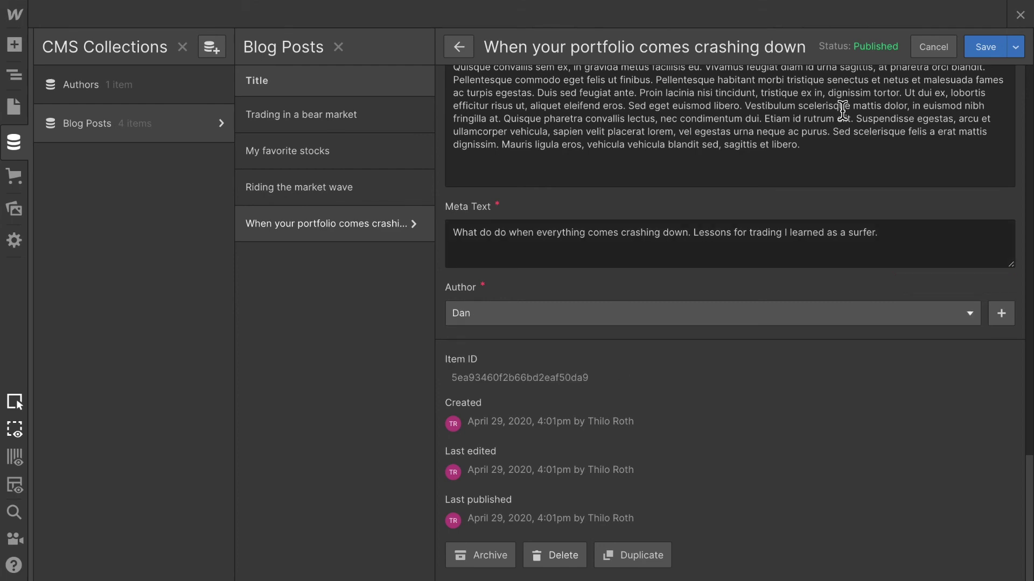
{"action": "left_click", "coordinate": [1021, 16]}
Step: Close the CMS and republish the site to surfntrade.webflow.io
{"action": "left_click", "coordinate": [1021, 16]}
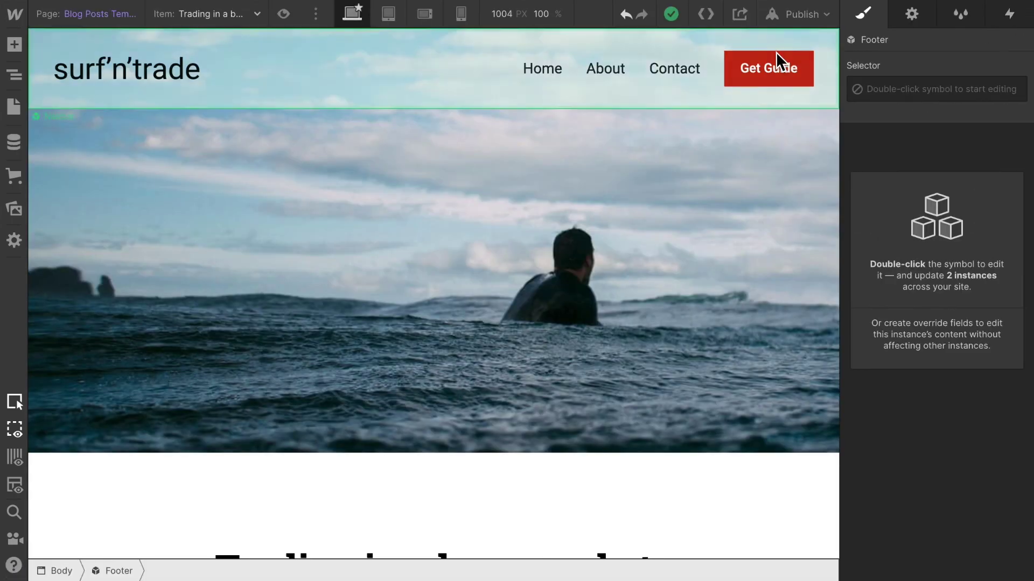
{"action": "left_click", "coordinate": [824, 17]}
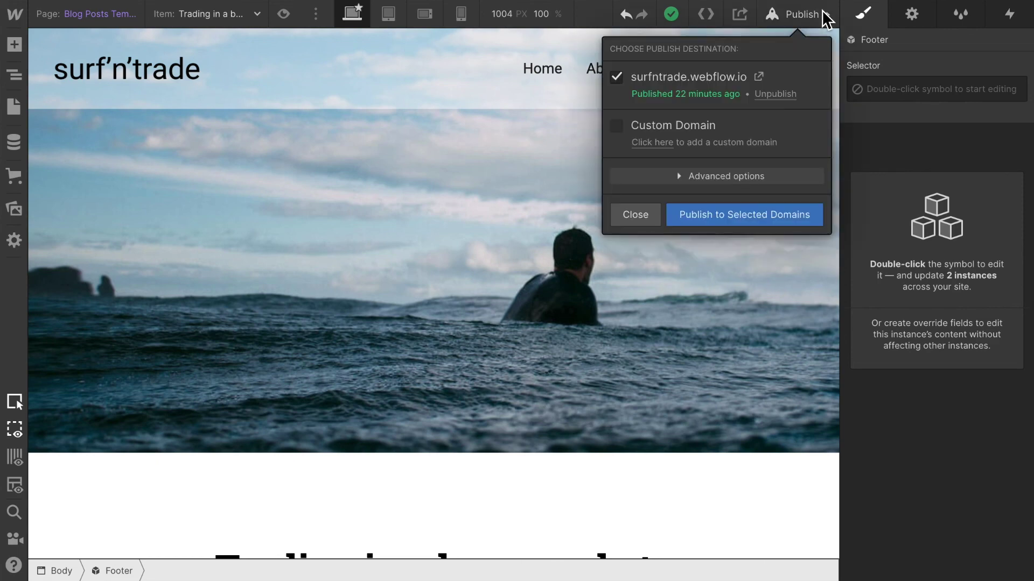
{"action": "left_click", "coordinate": [752, 217]}
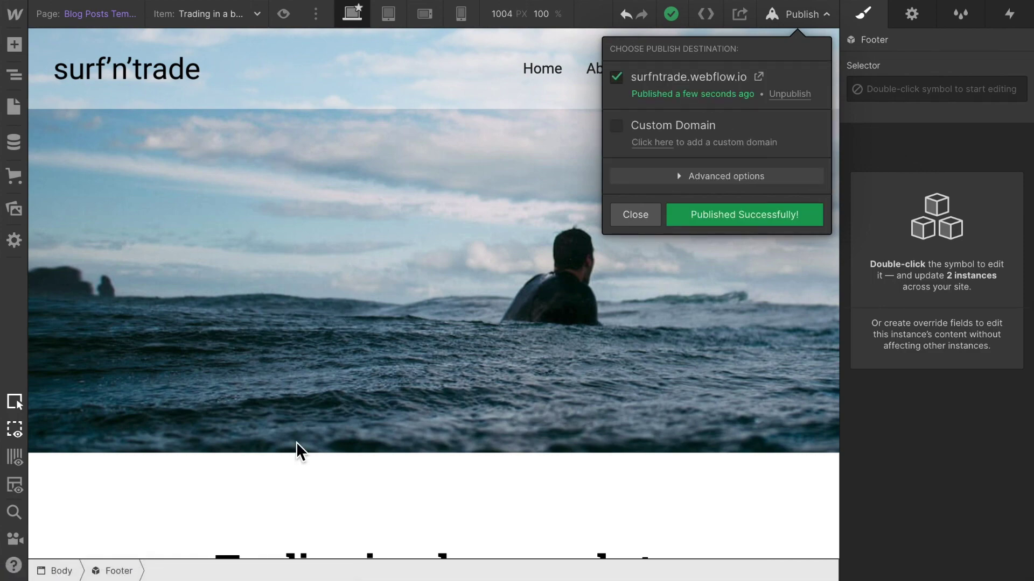
{"action": "left_click", "coordinate": [308, 499]}
{"action": "scroll", "coordinate": [308, 500], "scroll_direction": "down", "scroll_amount": 15}
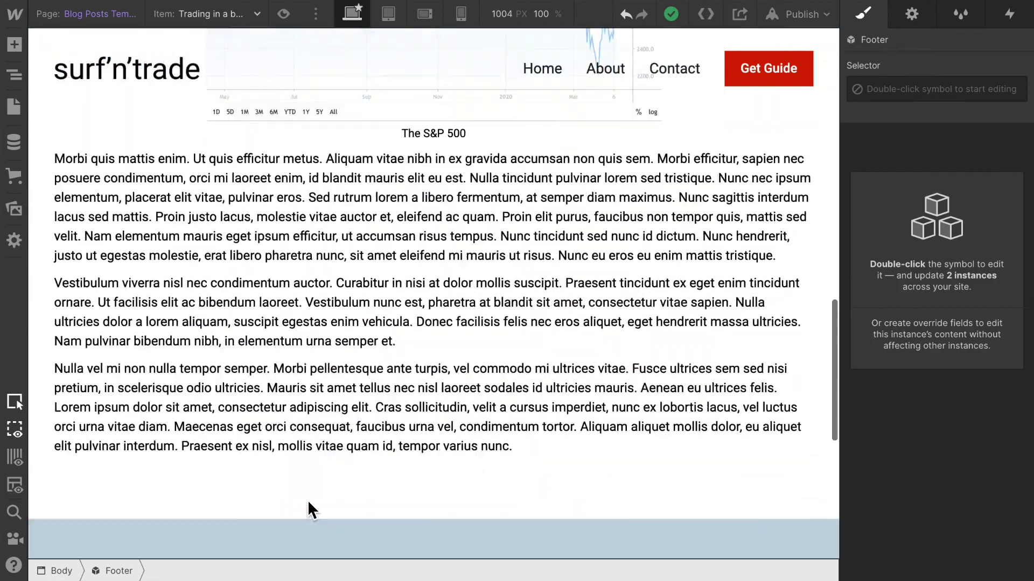